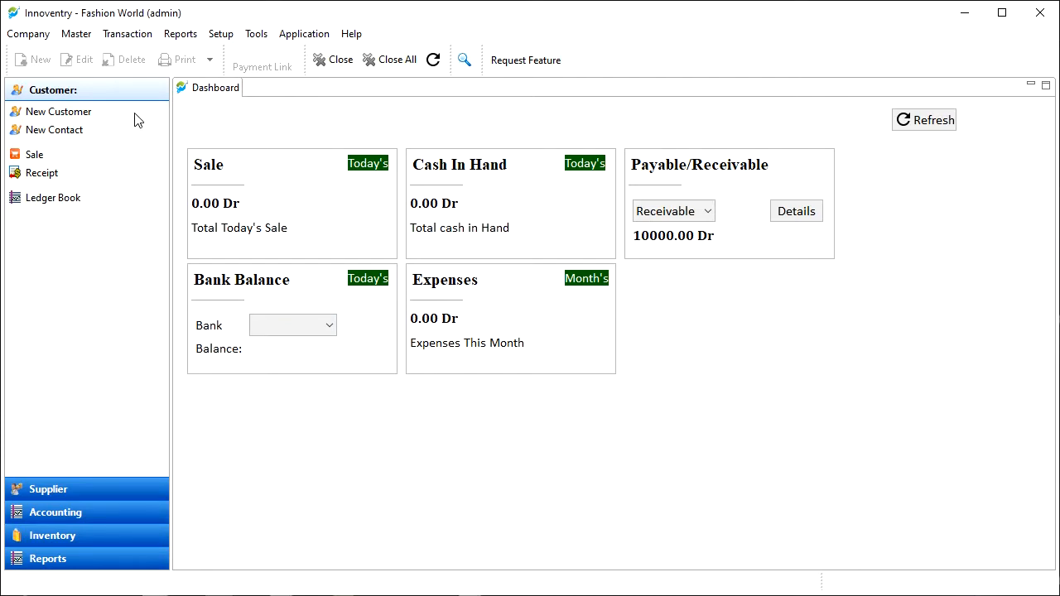
pyautogui.click(132, 36)
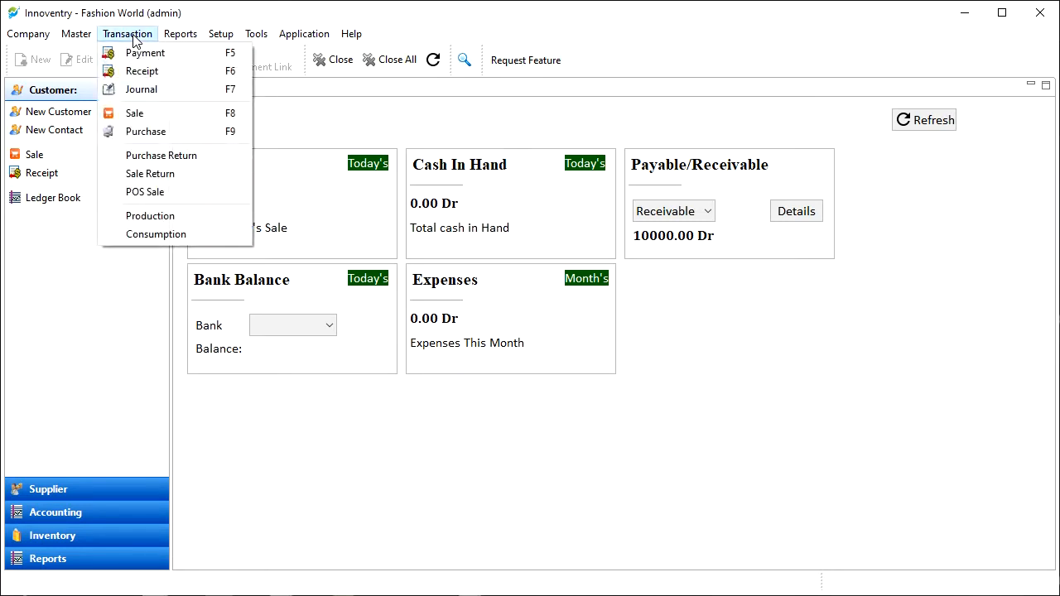
pyautogui.click(137, 113)
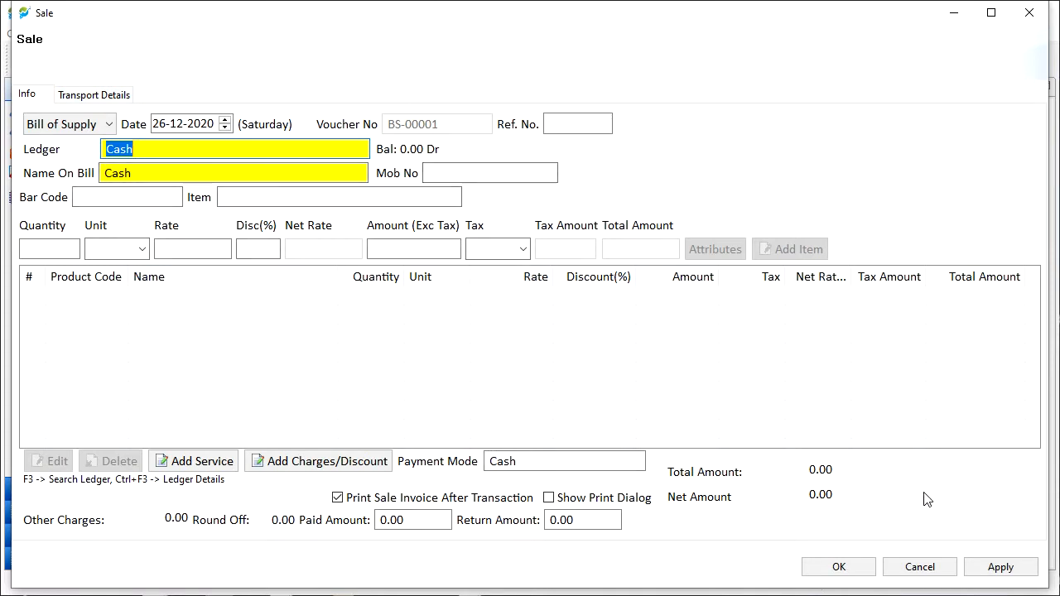
pyautogui.click(1029, 14)
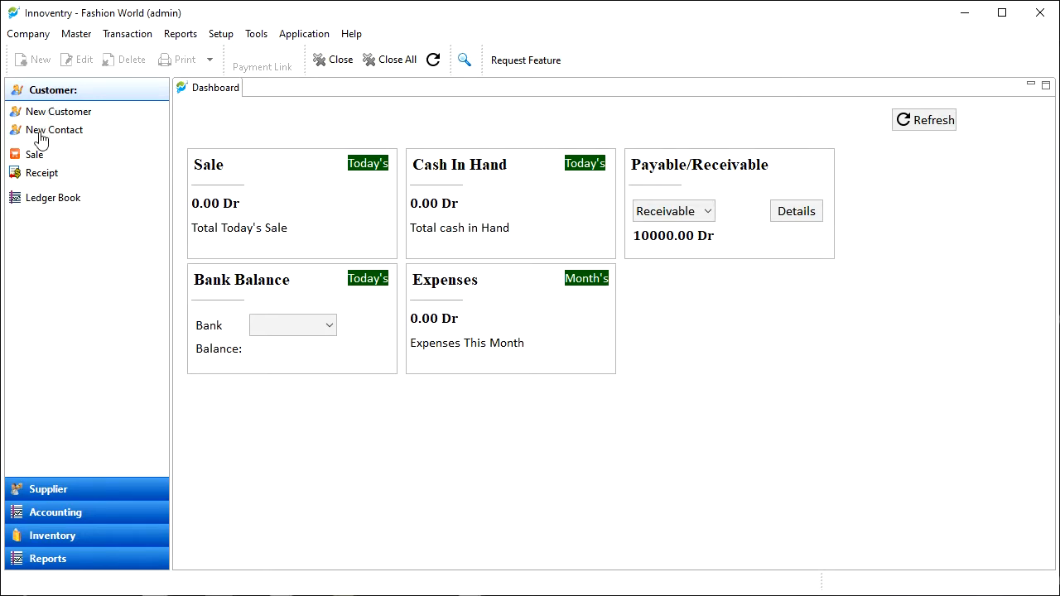
pyautogui.click(34, 157)
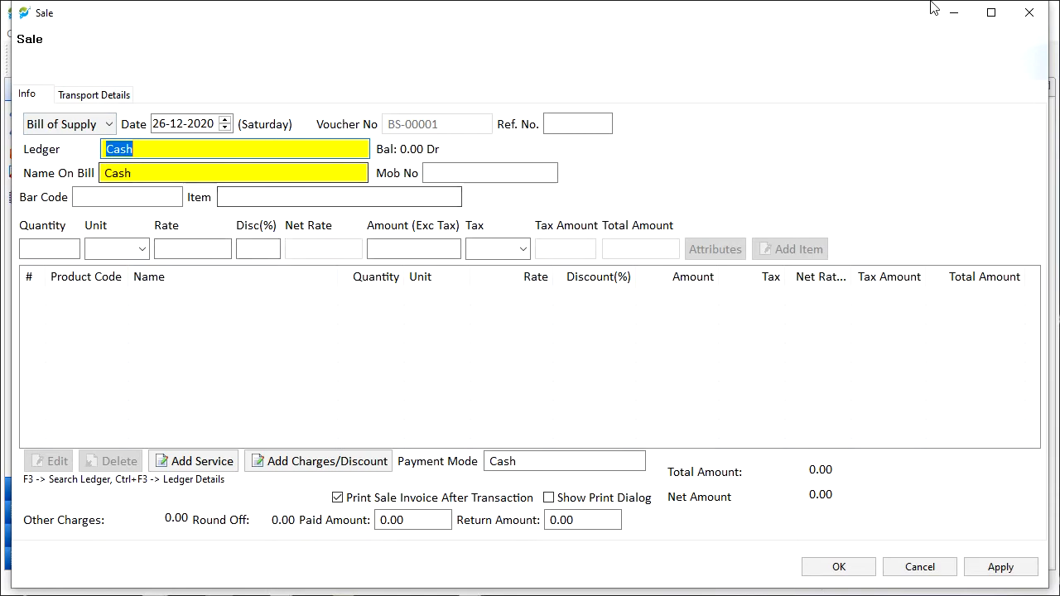
pyautogui.click(1030, 12)
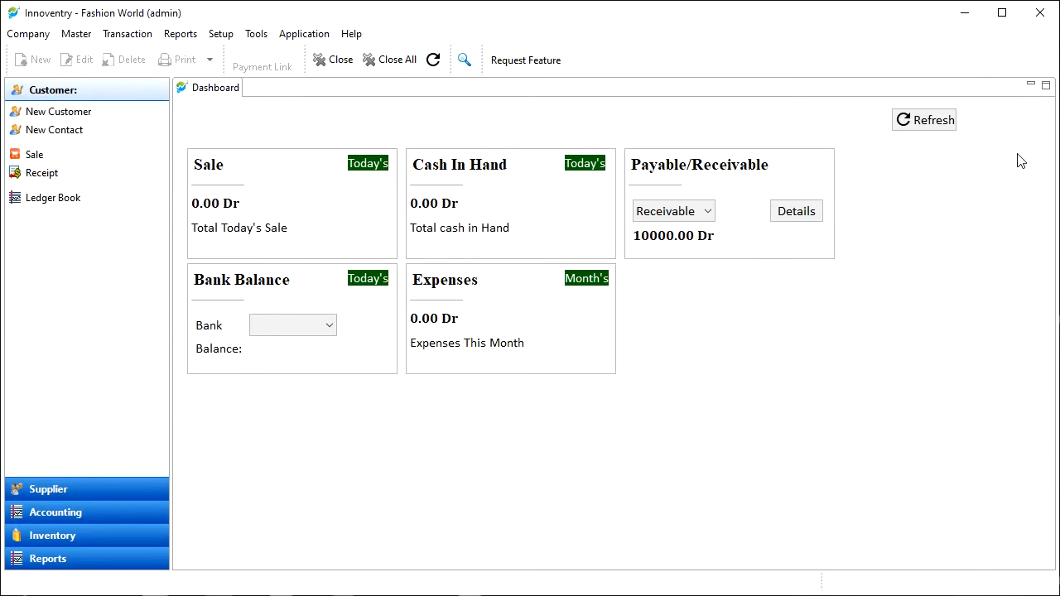
# Step: Start a new sale entry and set its voucher type to Tax Invoice
pyautogui.press('F2')
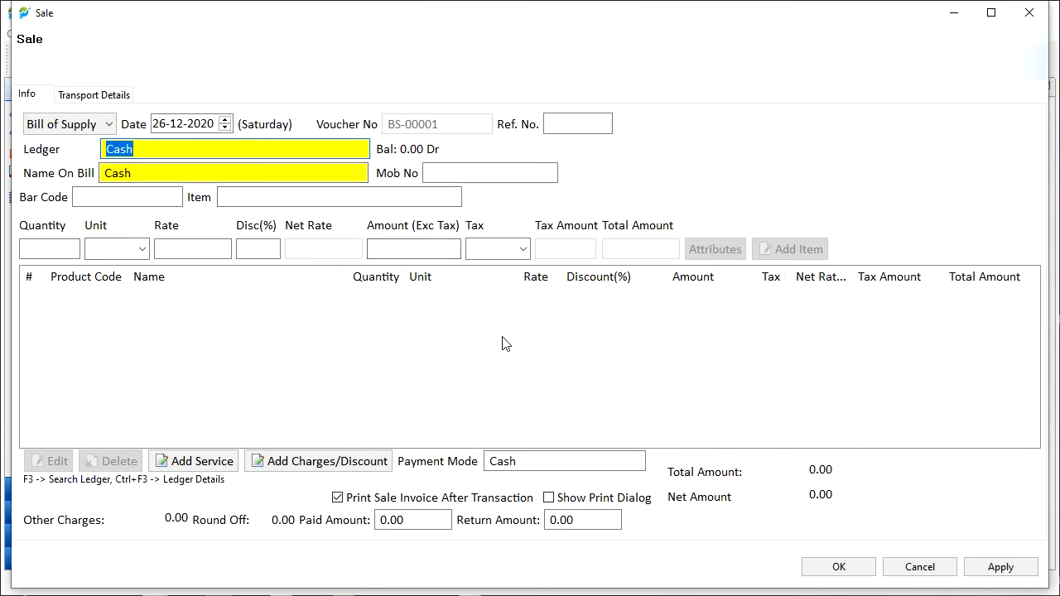
pyautogui.click(109, 126)
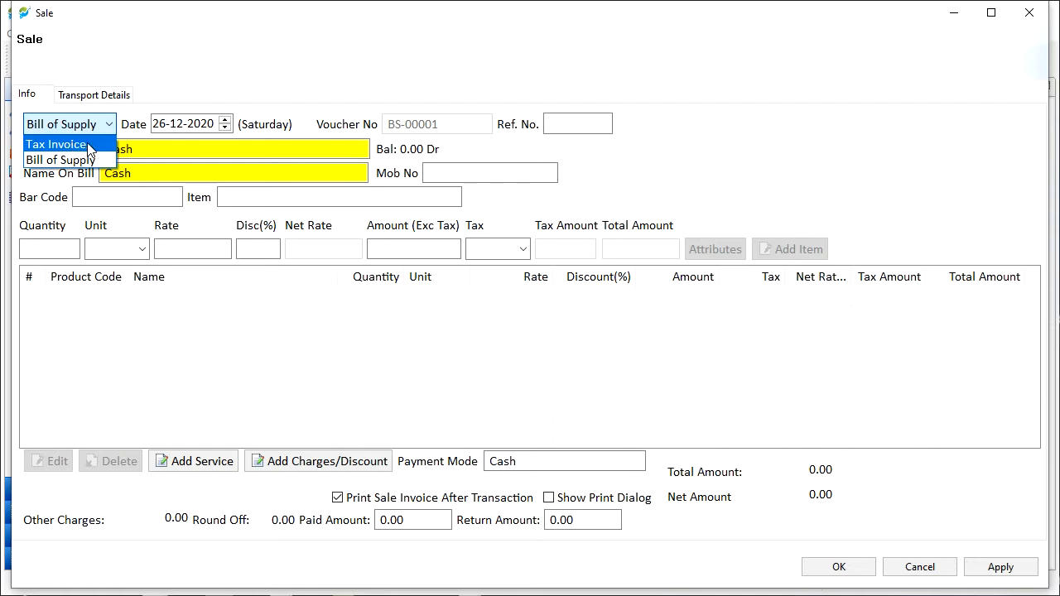
pyautogui.click(88, 145)
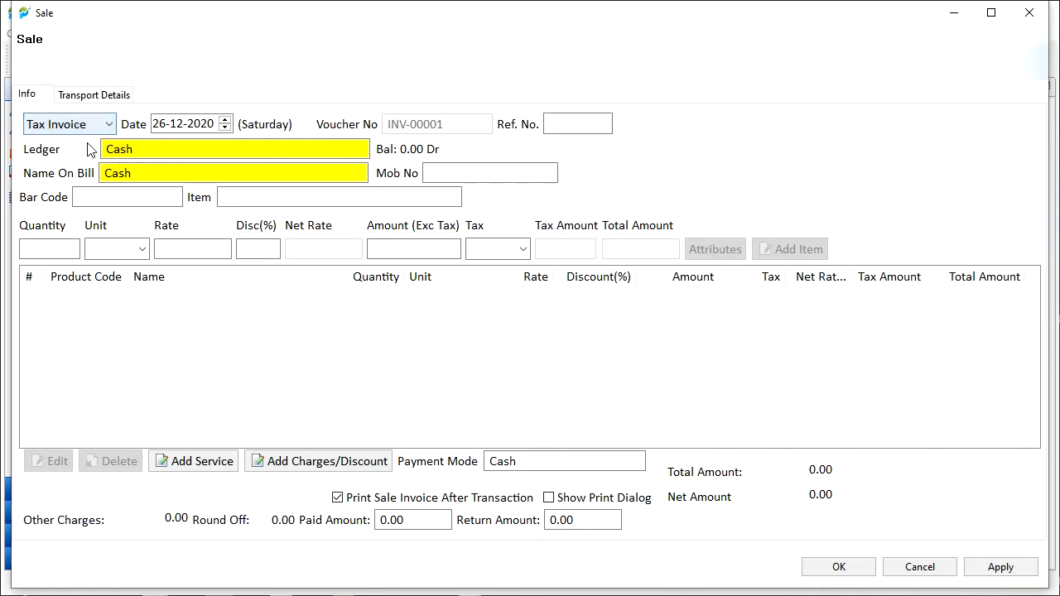
# Step: Replace Cash in the sale's ledger with the customer's name, choosing the second matching ledger
pyautogui.click(151, 149)
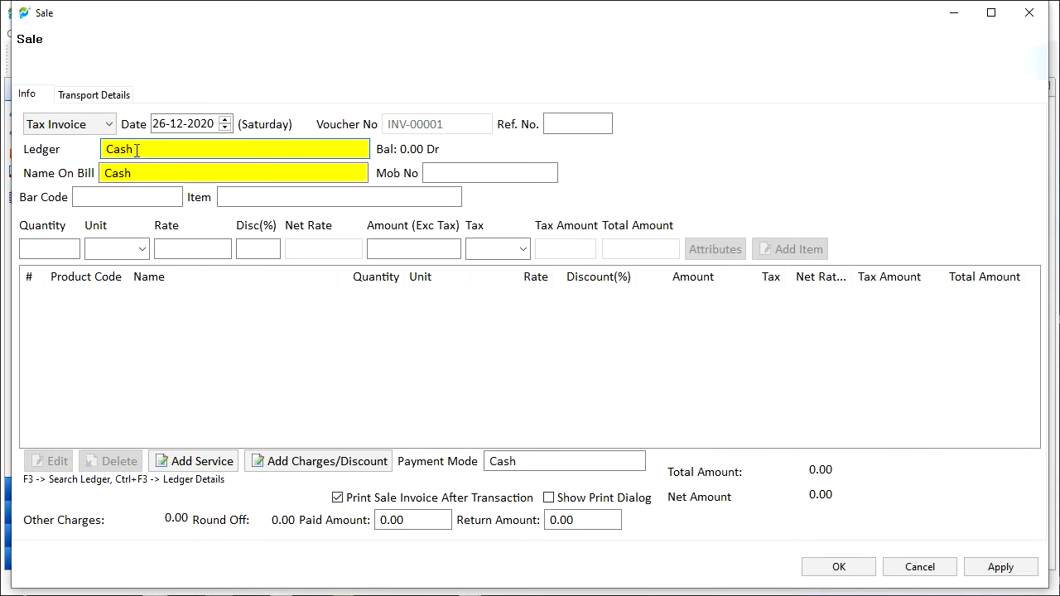
pyautogui.moveTo(135, 149); pyautogui.dragTo(88, 149)
pyautogui.write('sa')
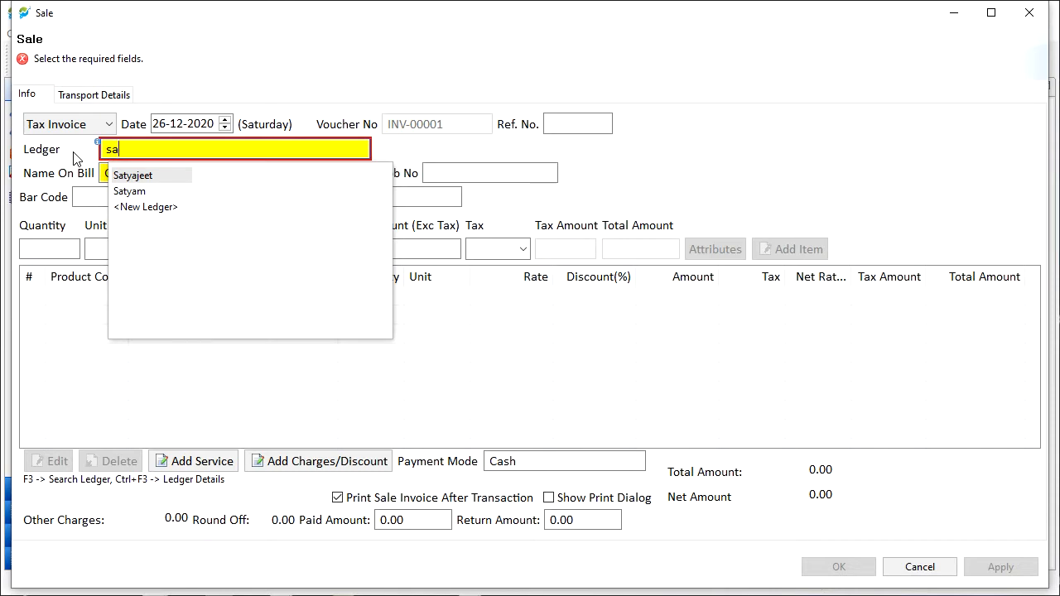
pyautogui.press('Down')
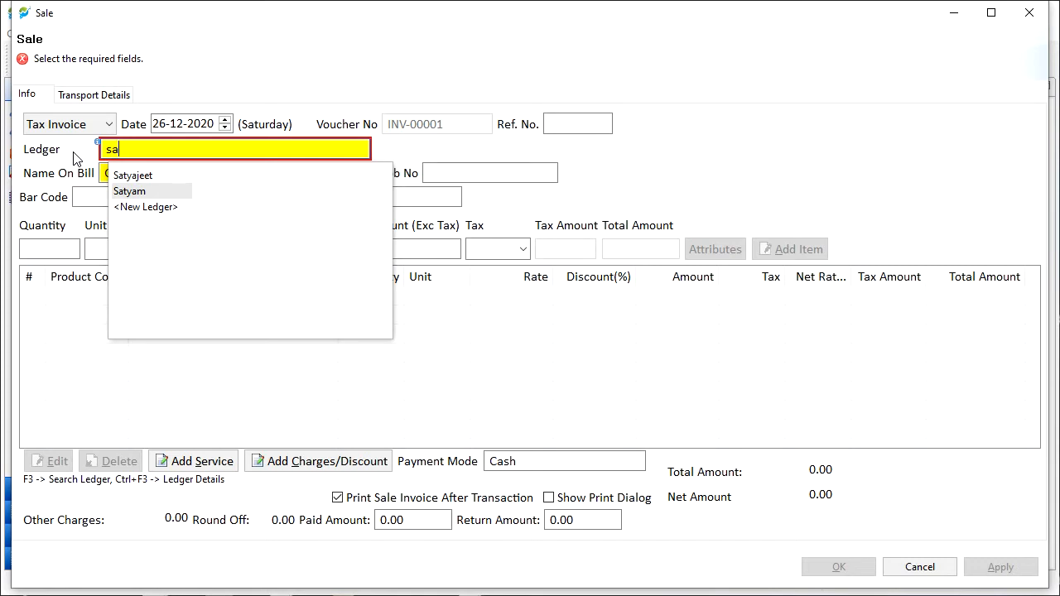
pyautogui.press('Down')
pyautogui.press('Up')
pyautogui.press('Down')
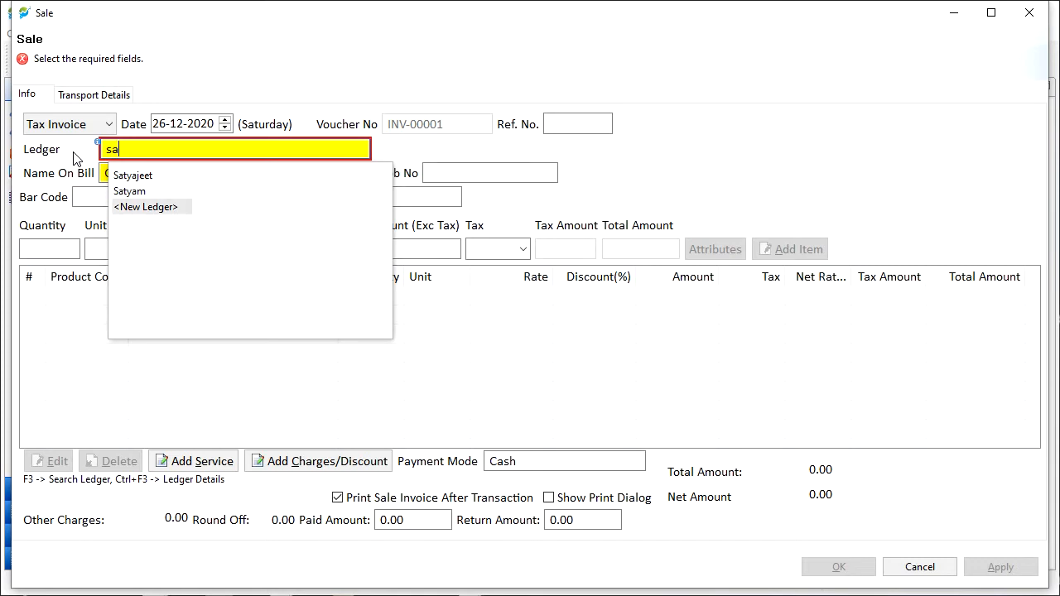
pyautogui.press('Up')
pyautogui.press('Return')
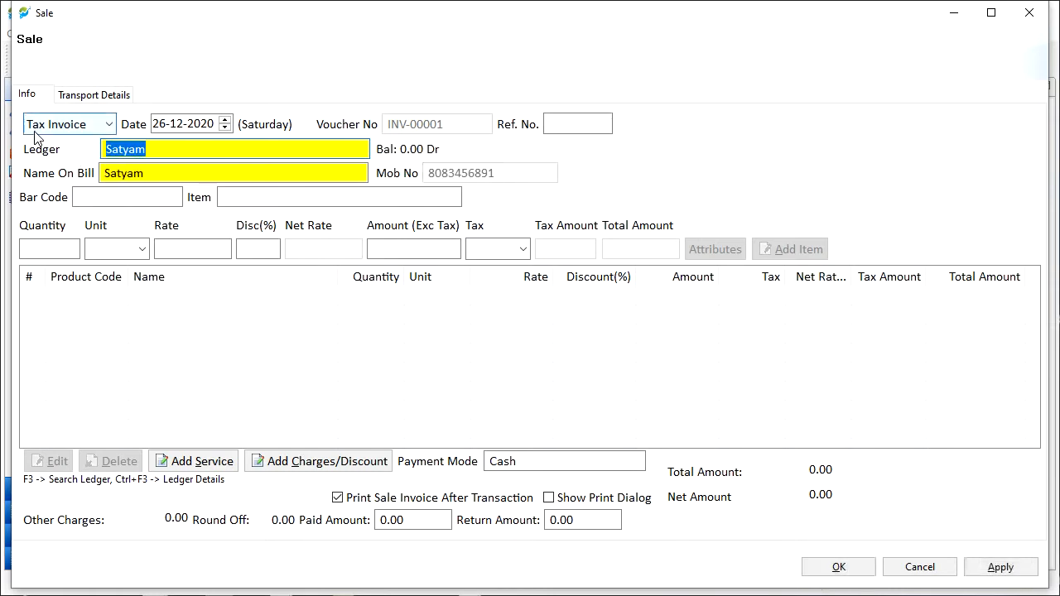
pyautogui.write('new')
pyautogui.click(171, 174)
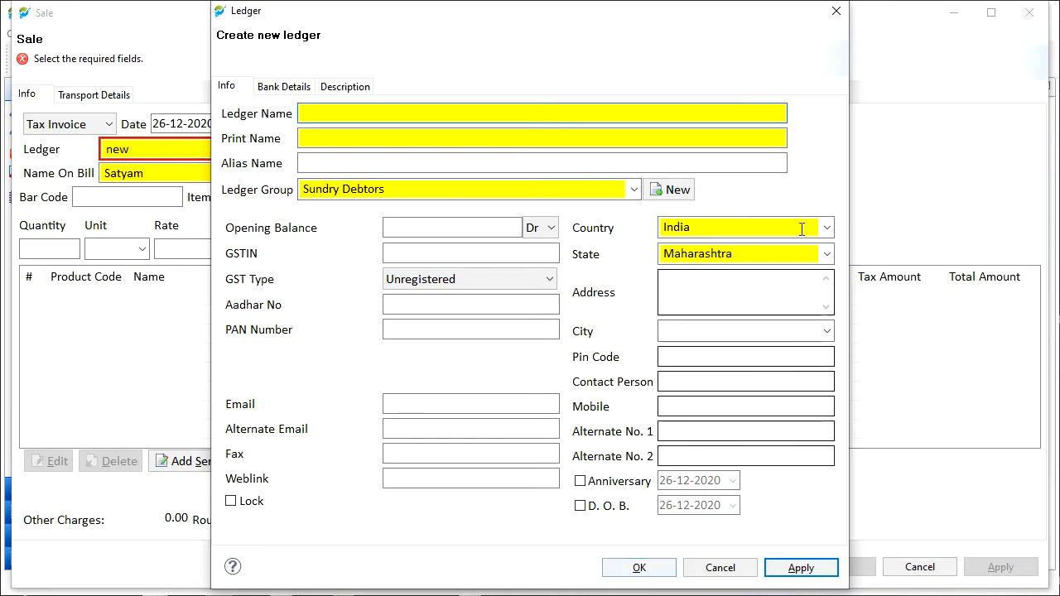
pyautogui.click(835, 14)
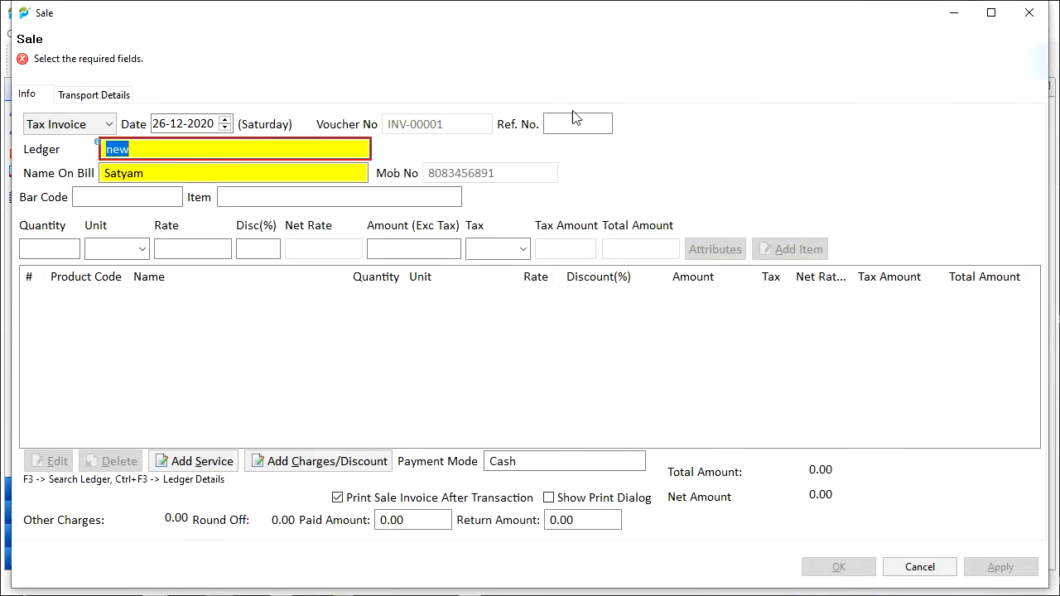
# Step: Choose the same customer's ledger again and re-enter the end of the customer's name on the bill
pyautogui.write('sa')
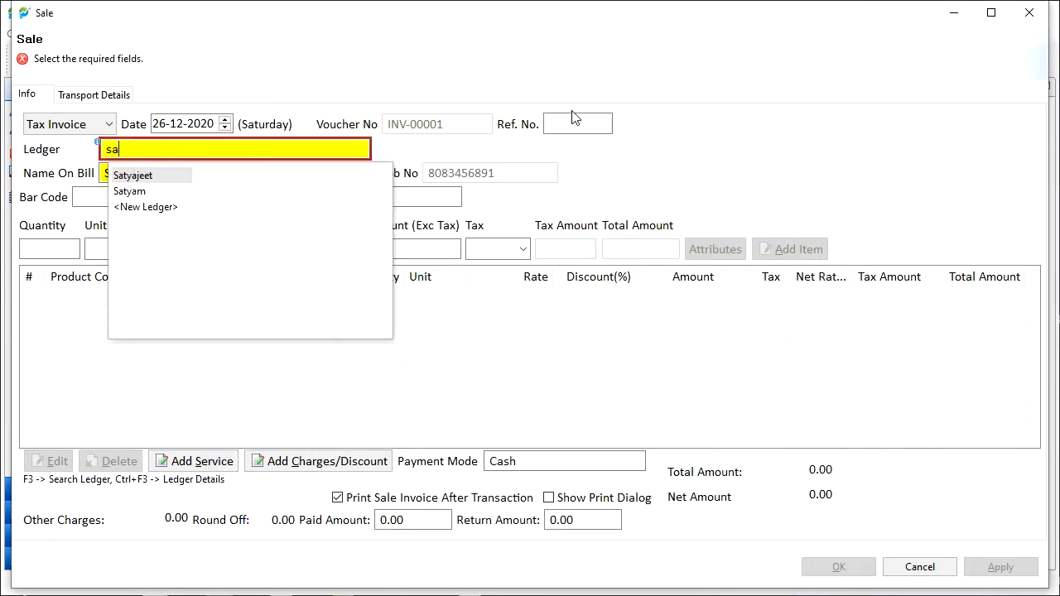
pyautogui.press('Down')
pyautogui.press('Return')
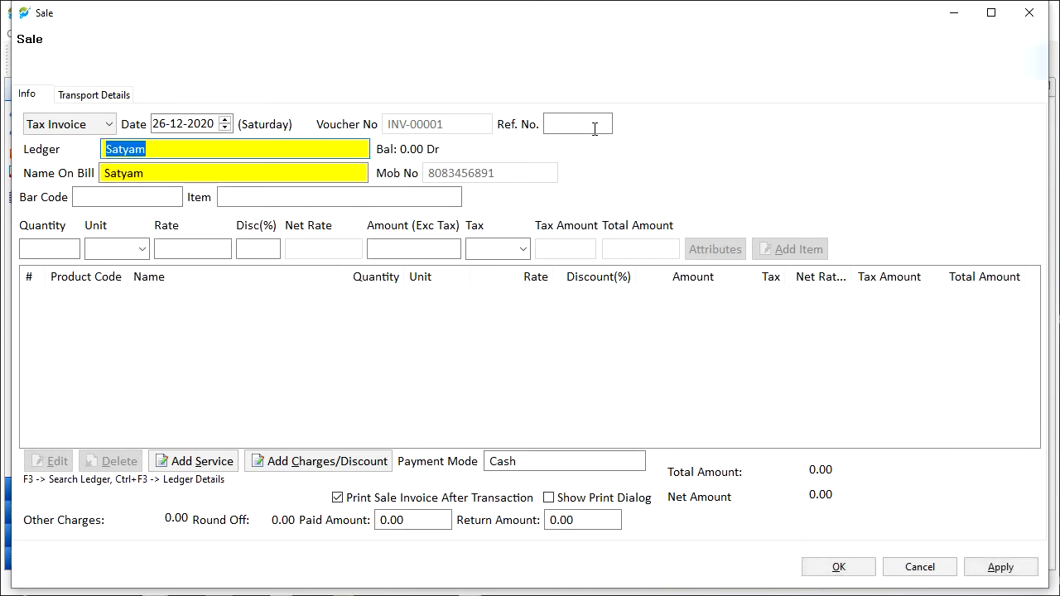
pyautogui.click(269, 171)
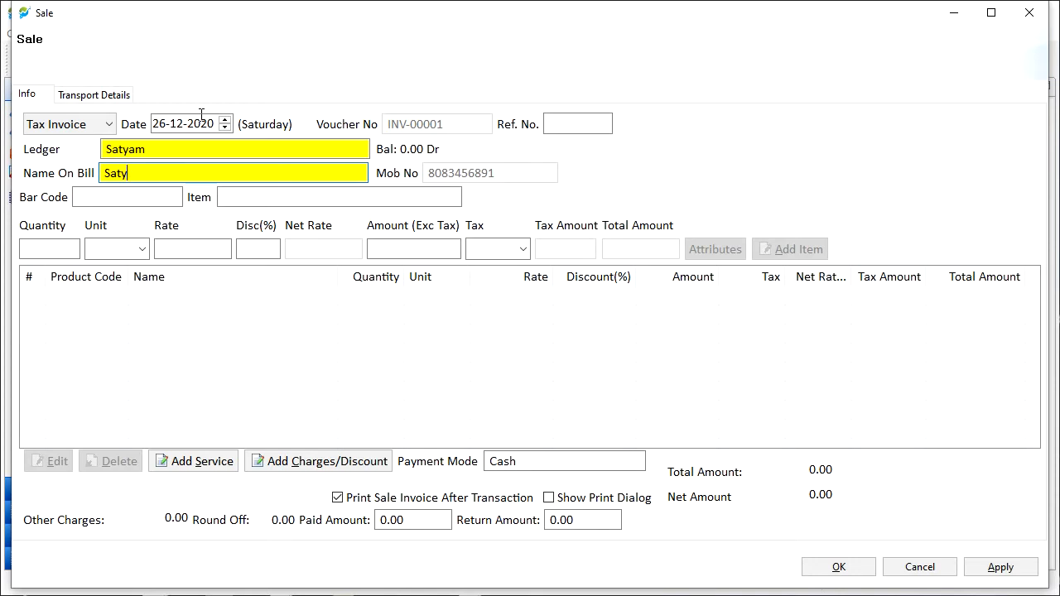
pyautogui.write('am')
# Step: Look up items containing "t" and select T Shirts as the sale item
pyautogui.click(227, 198)
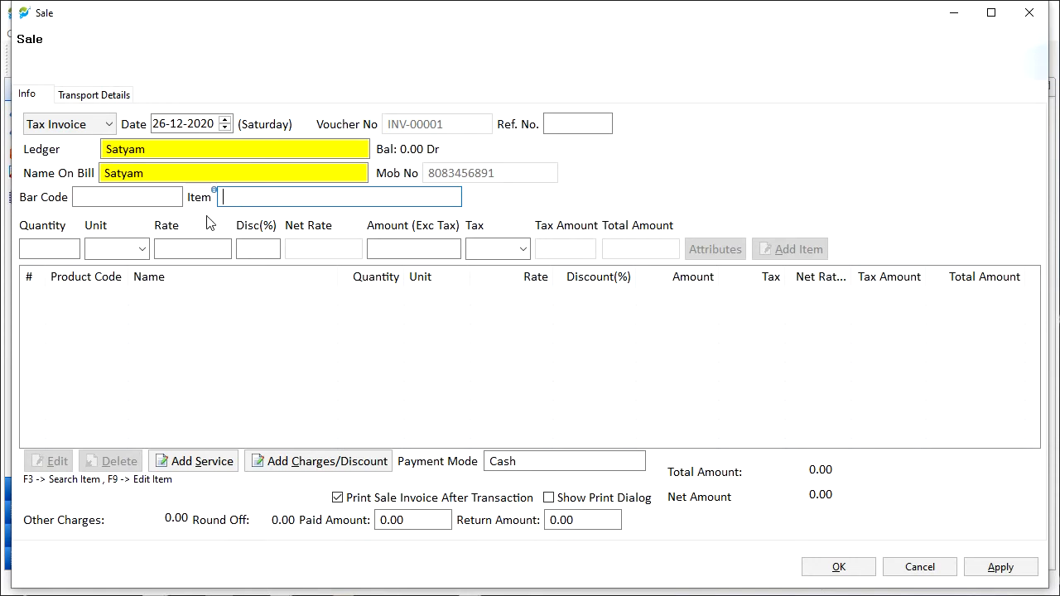
pyautogui.write('t')
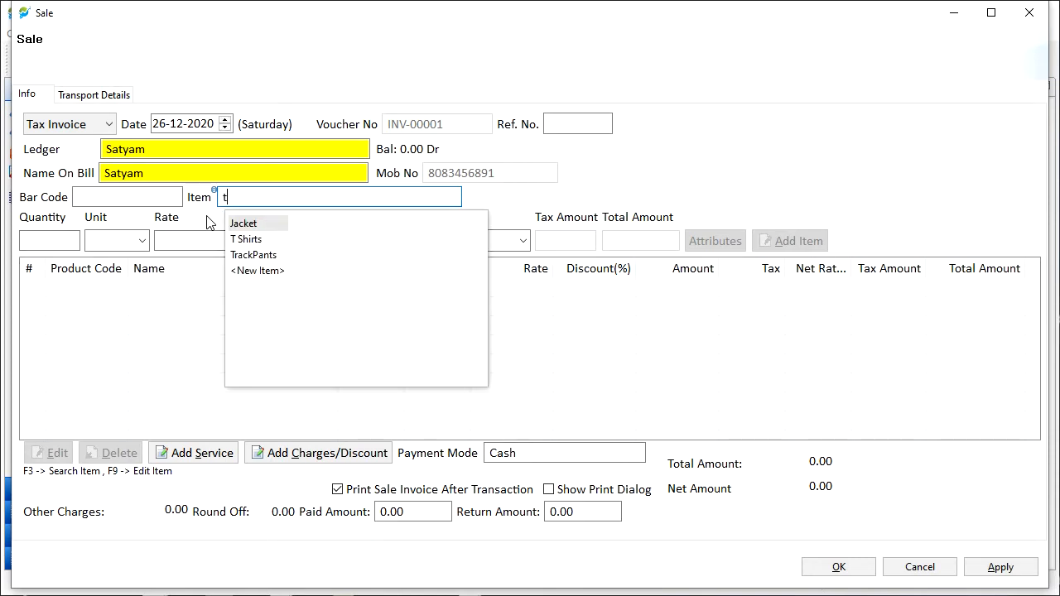
pyautogui.press('Down')
pyautogui.press('Down')
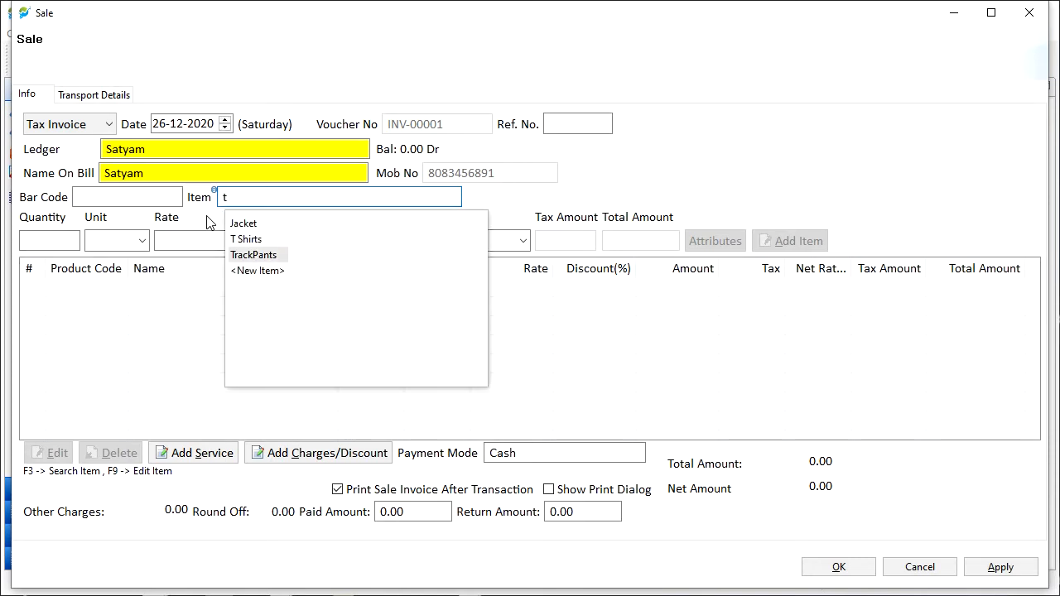
pyautogui.press('Up')
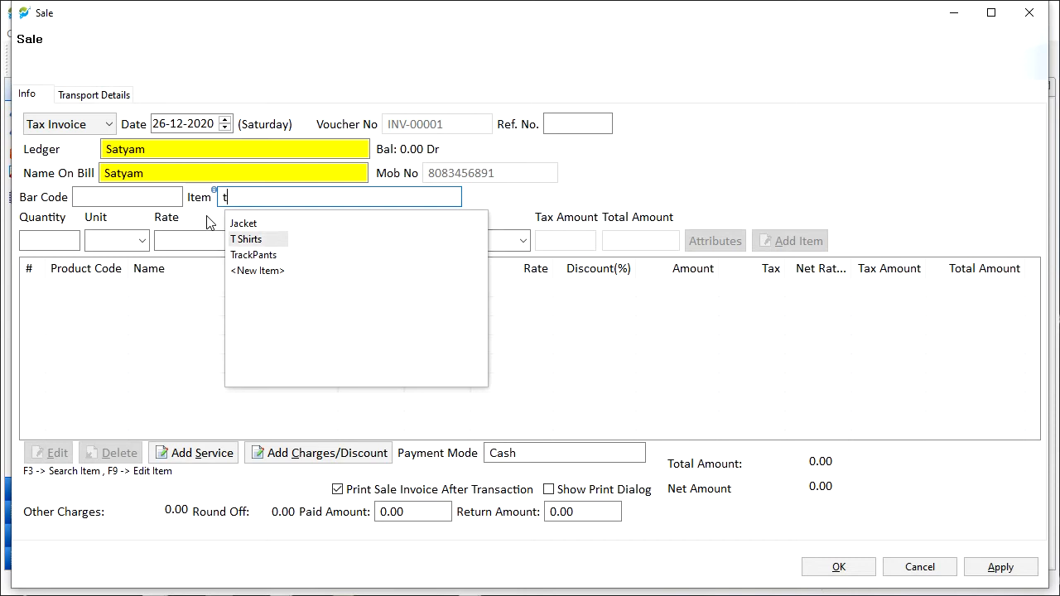
pyautogui.press('Up')
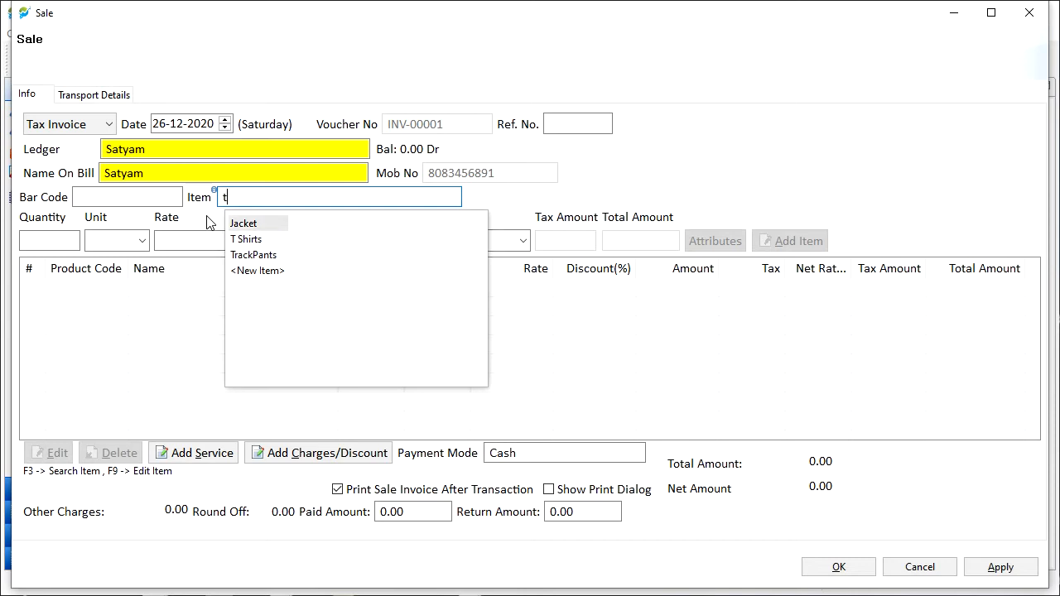
pyautogui.press('Down')
pyautogui.press('Return')
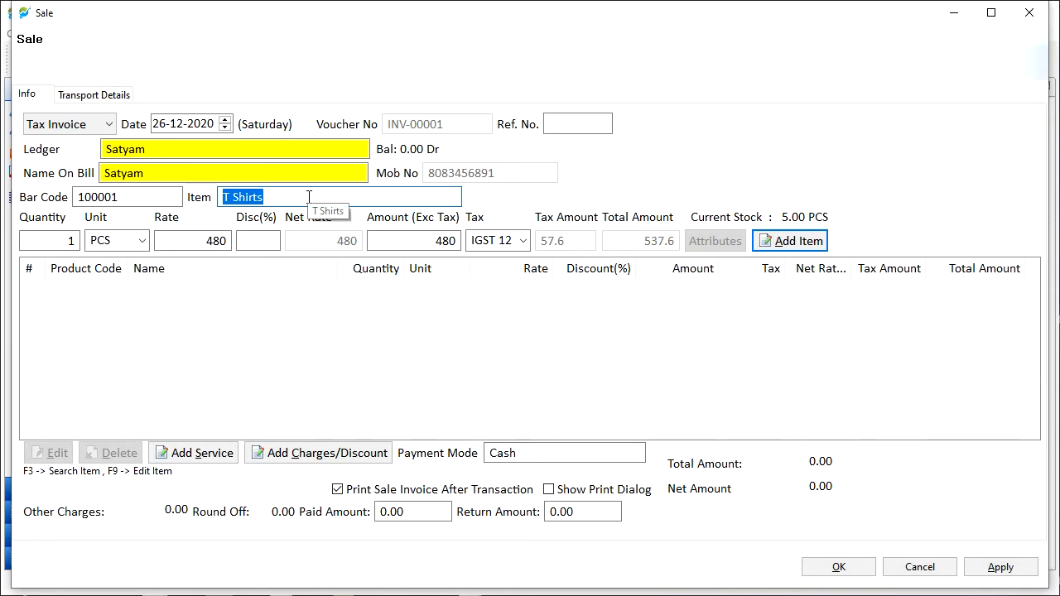
pyautogui.write('new')
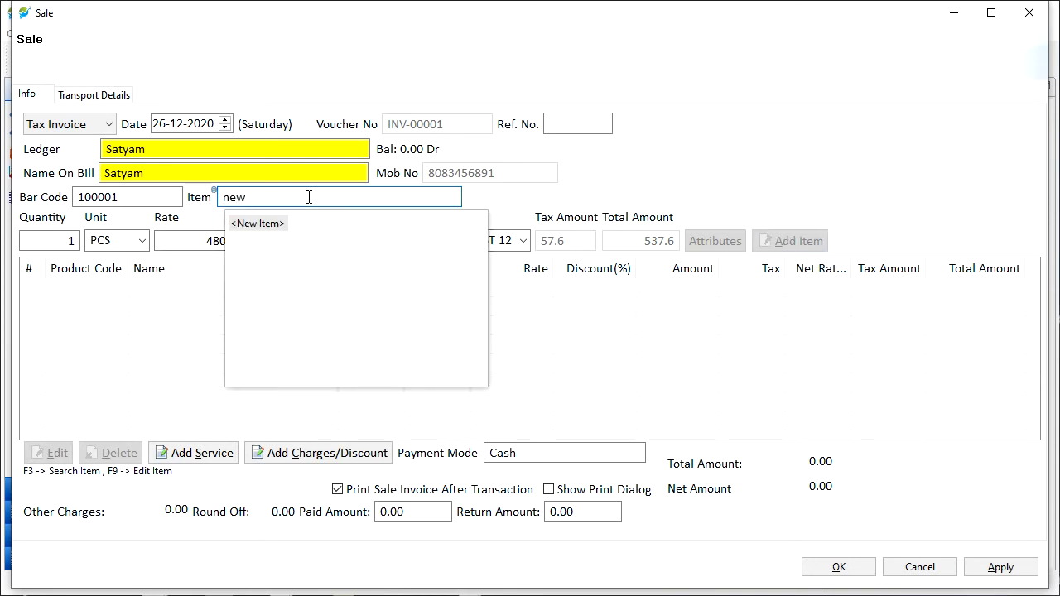
pyautogui.press('Return')
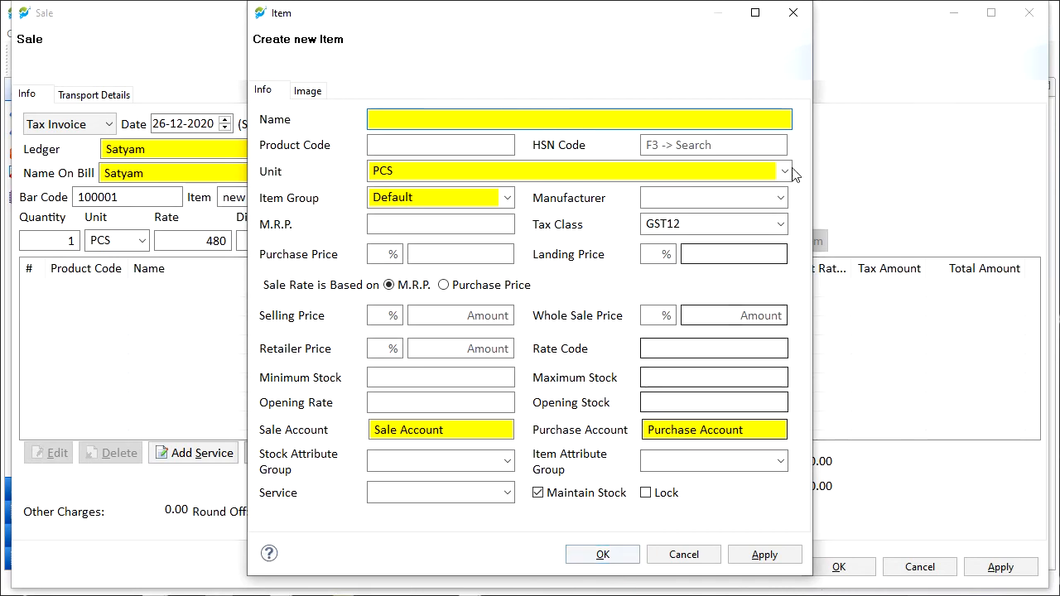
pyautogui.click(794, 13)
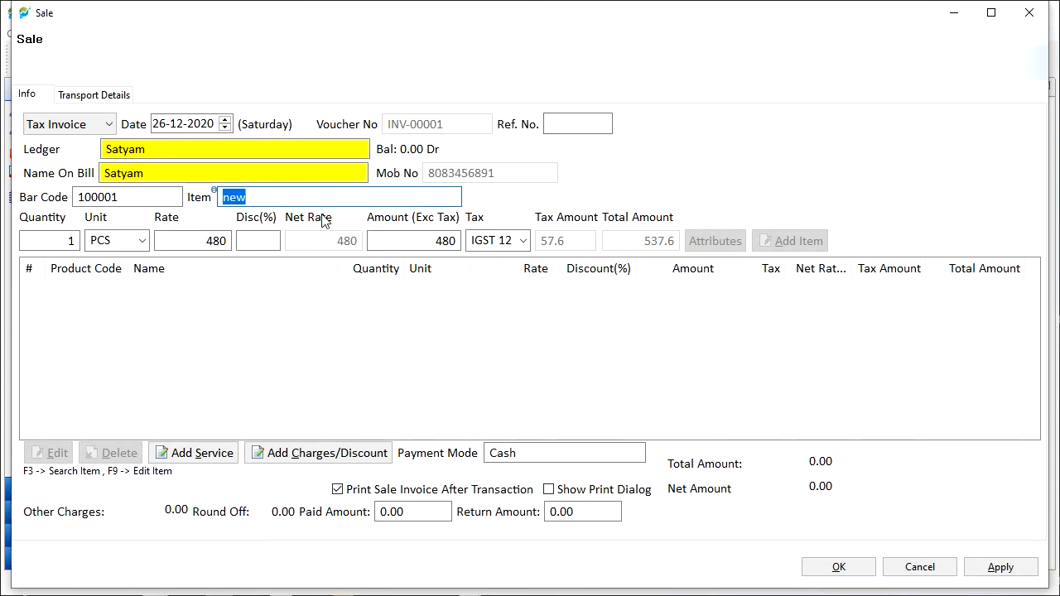
# Step: Search the item list with the filter "t" and pick T Shirts for the sale
pyautogui.press('F3')
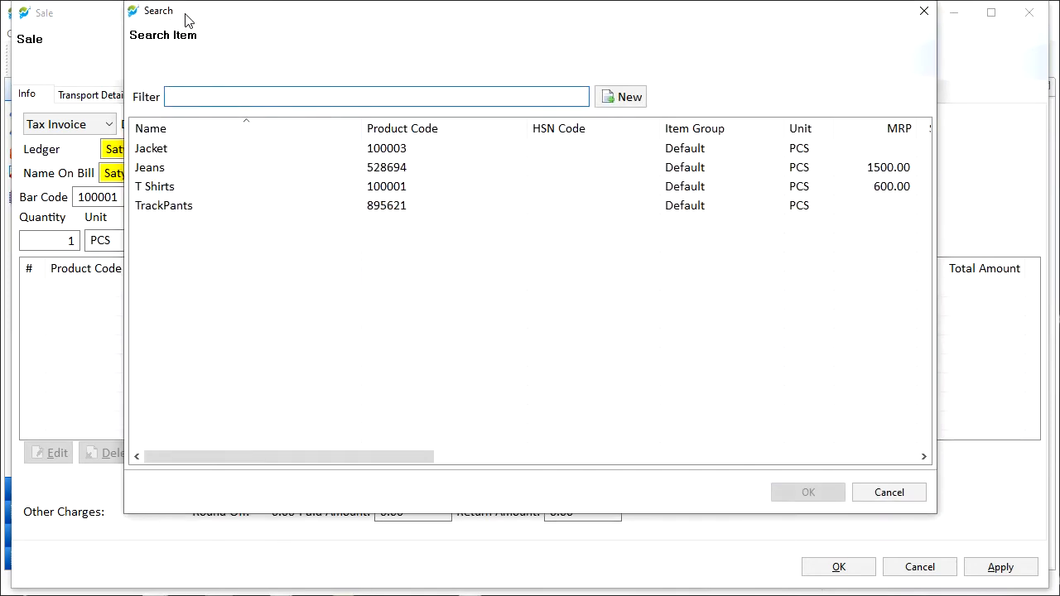
pyautogui.moveTo(186, 11); pyautogui.dragTo(182, 24)
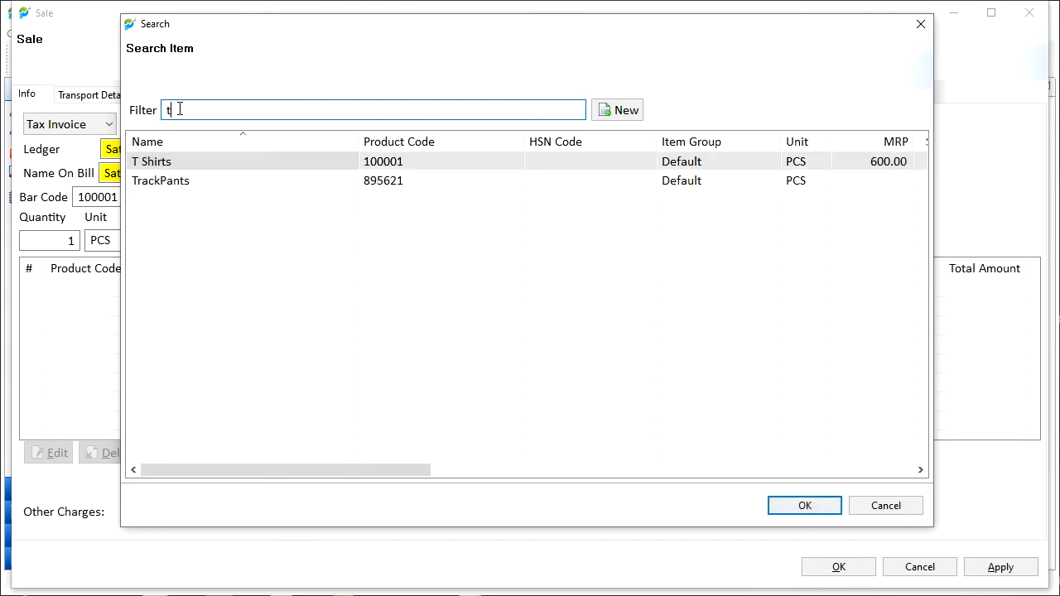
pyautogui.press('Return')
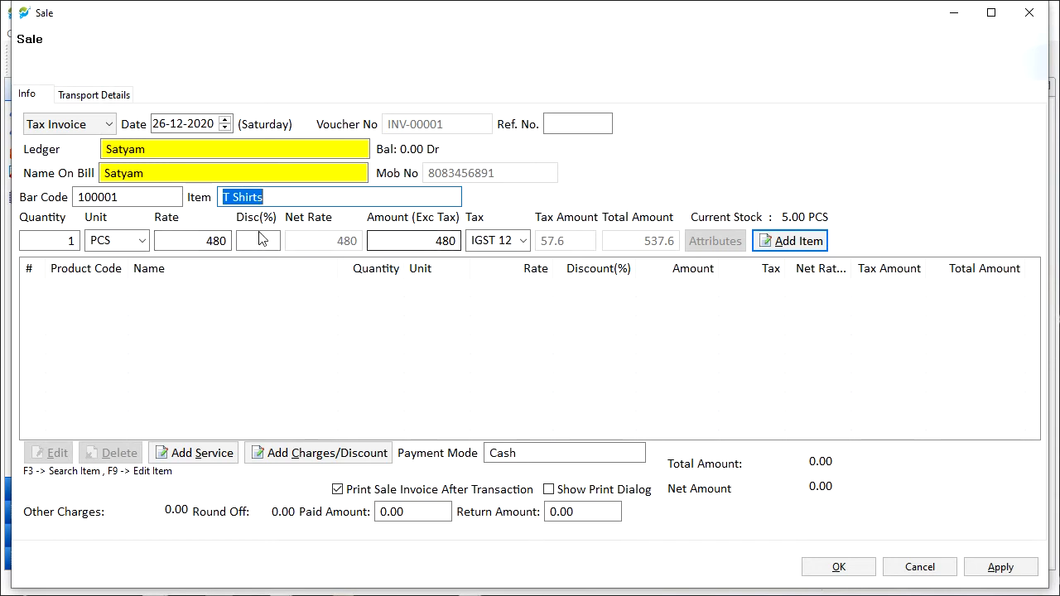
# Step: Set the T Shirts quantity to 2 and the tax to GST 12, and add the item to the sale
pyautogui.click(74, 240)
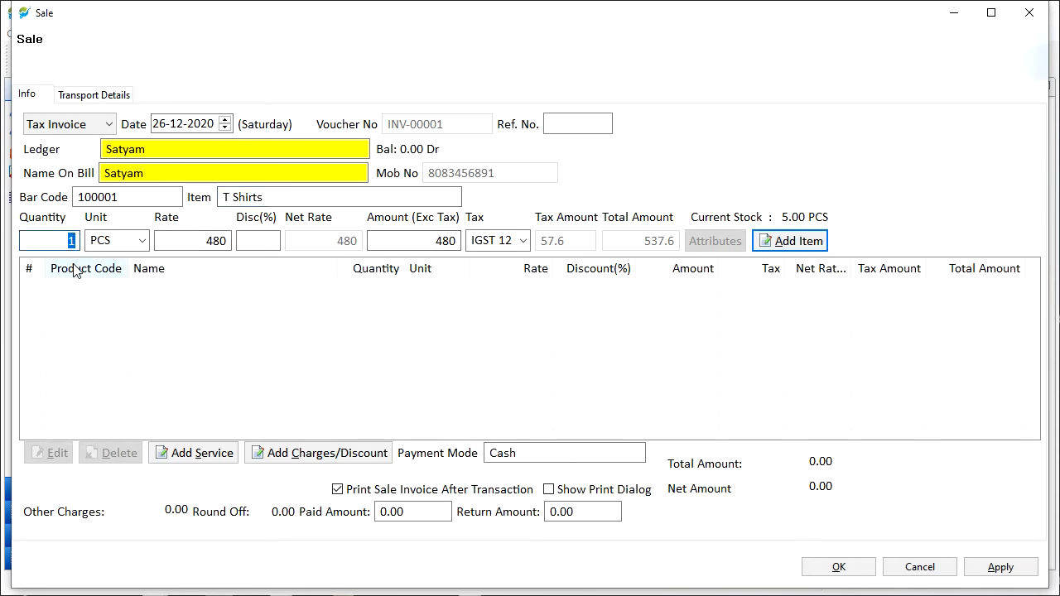
pyautogui.write('2')
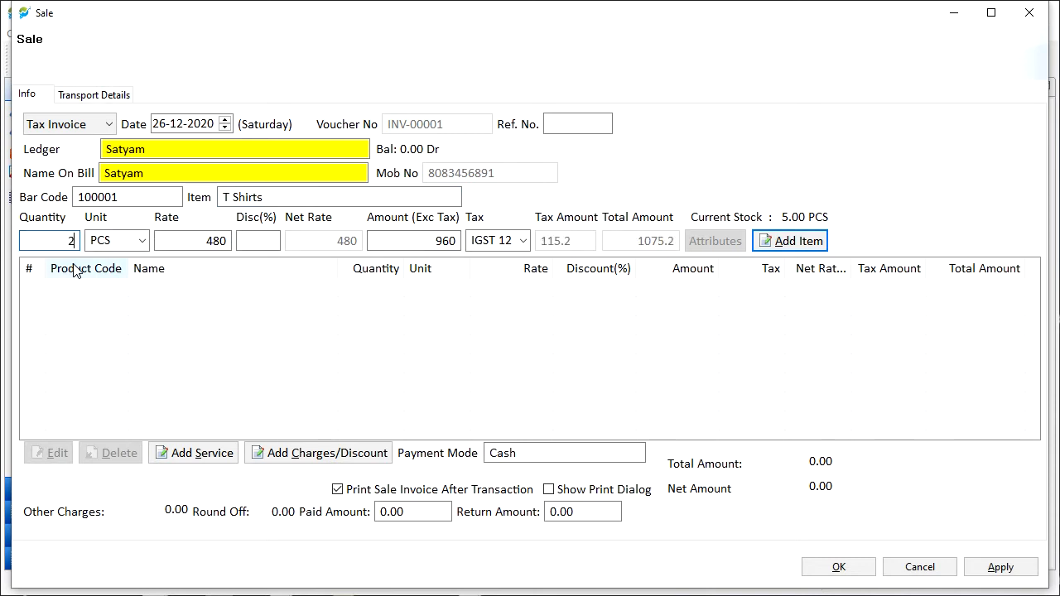
pyautogui.click(139, 240)
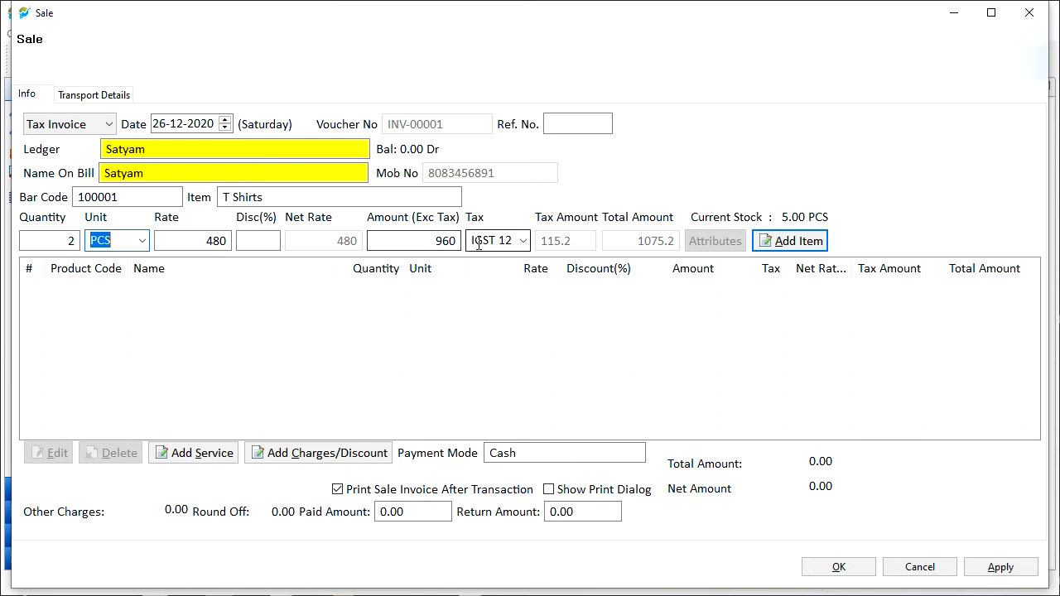
pyautogui.click(261, 242)
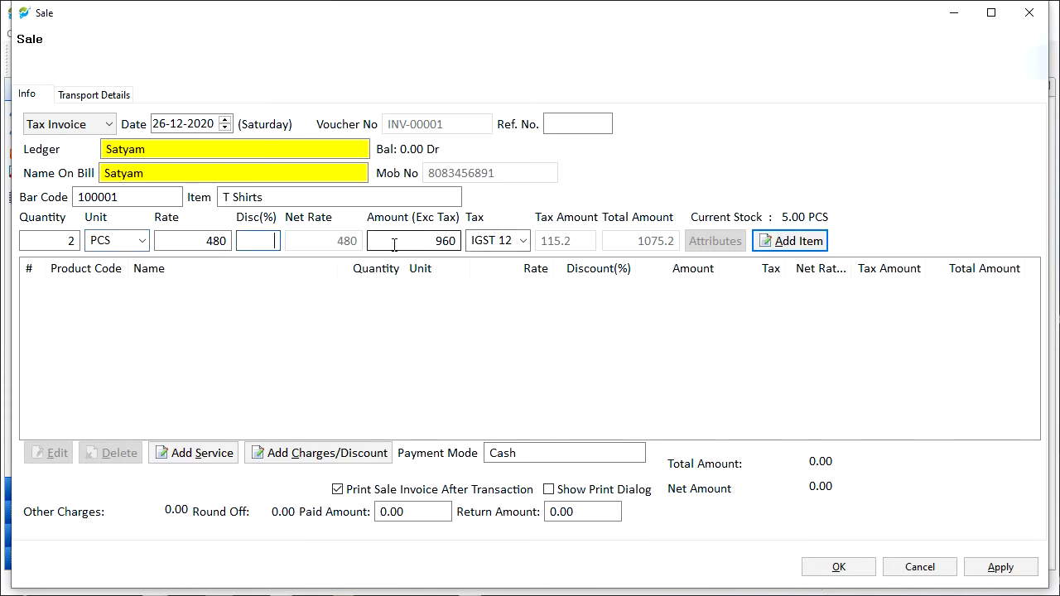
pyautogui.click(523, 241)
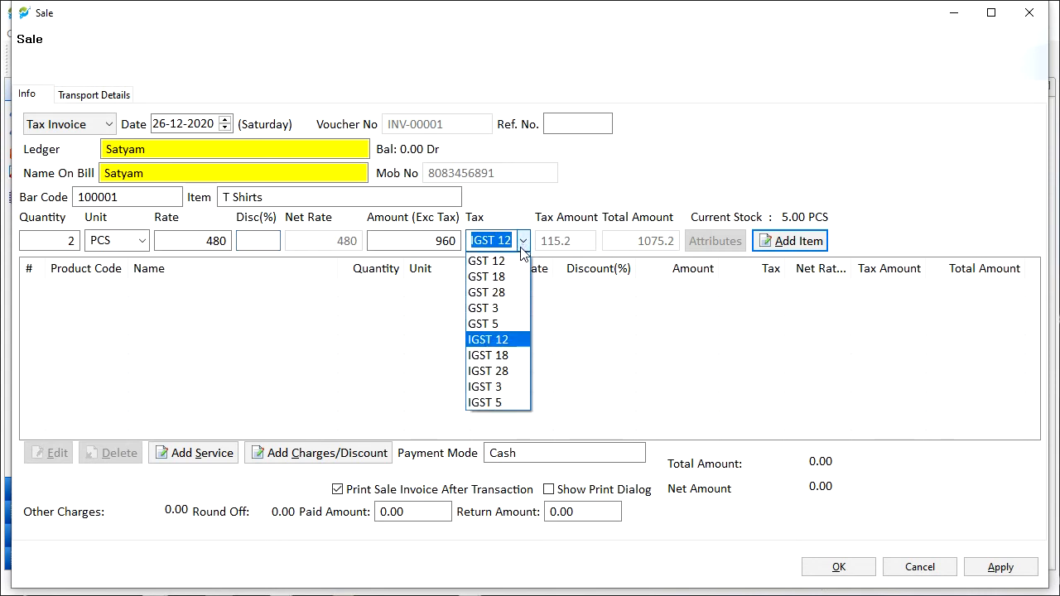
pyautogui.click(515, 262)
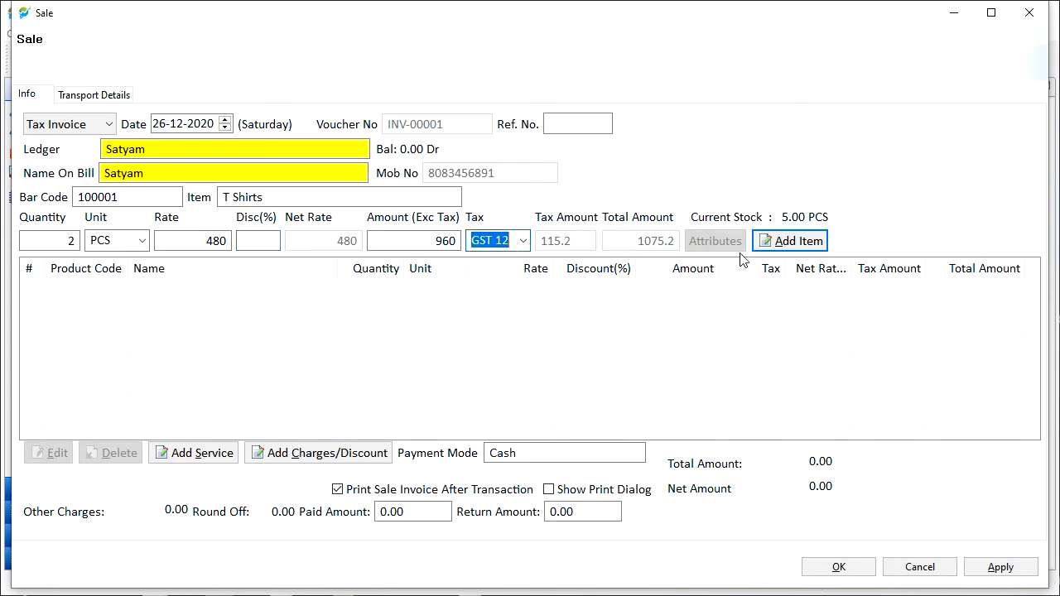
pyautogui.click(797, 241)
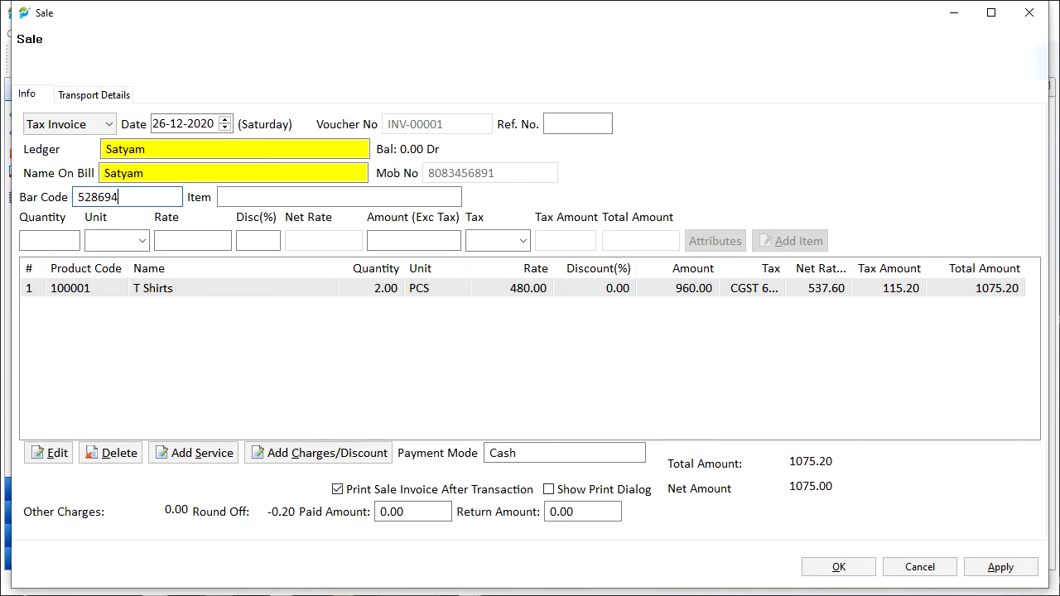
# Step: Add Jeans to the sale by bar code 528694 and set the quantity of that line to 3
pyautogui.press('Return')
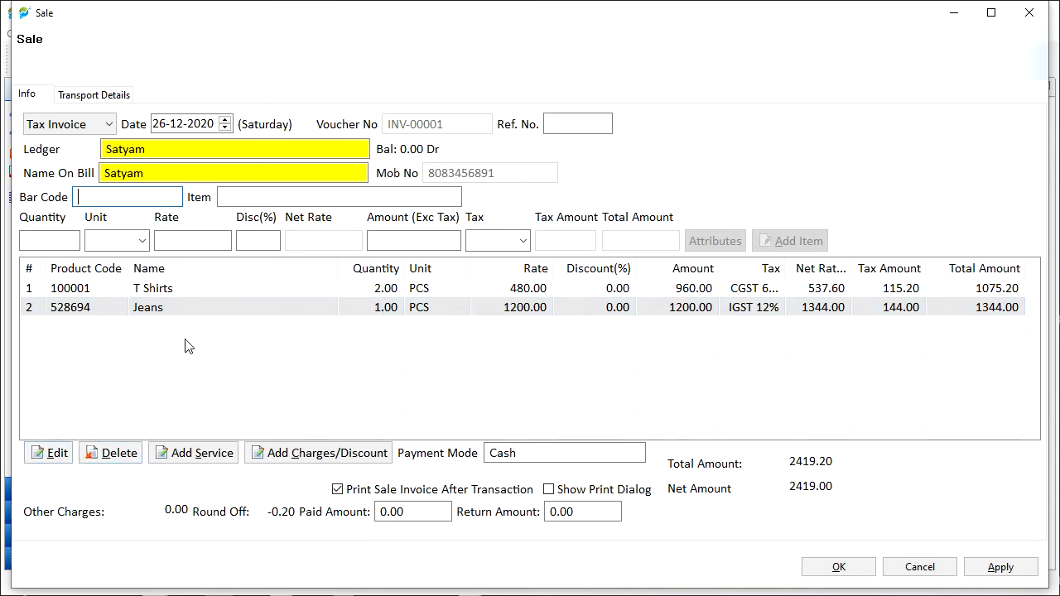
pyautogui.click(204, 309)
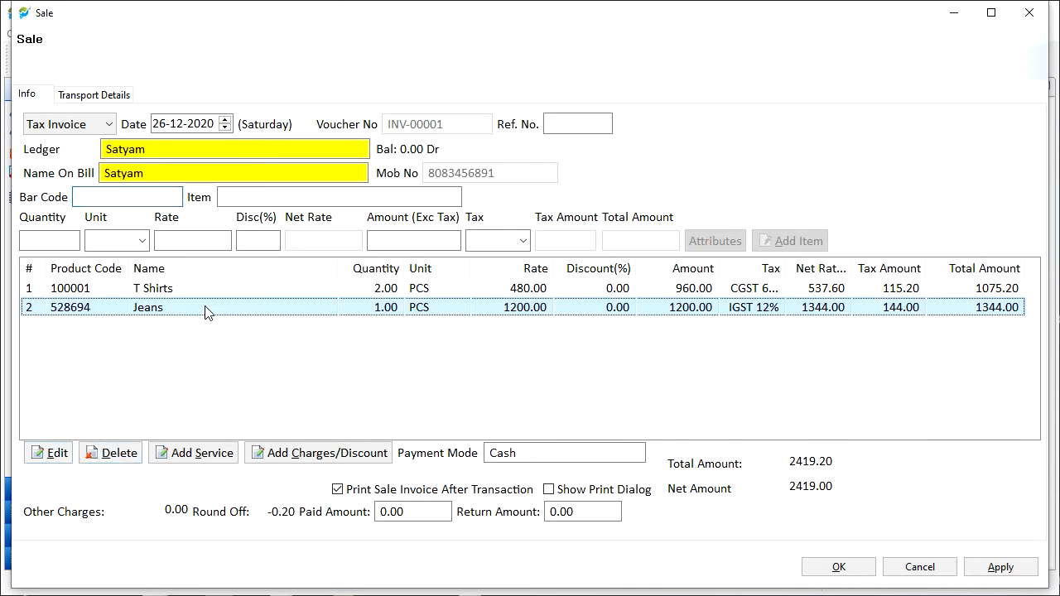
pyautogui.click(54, 453)
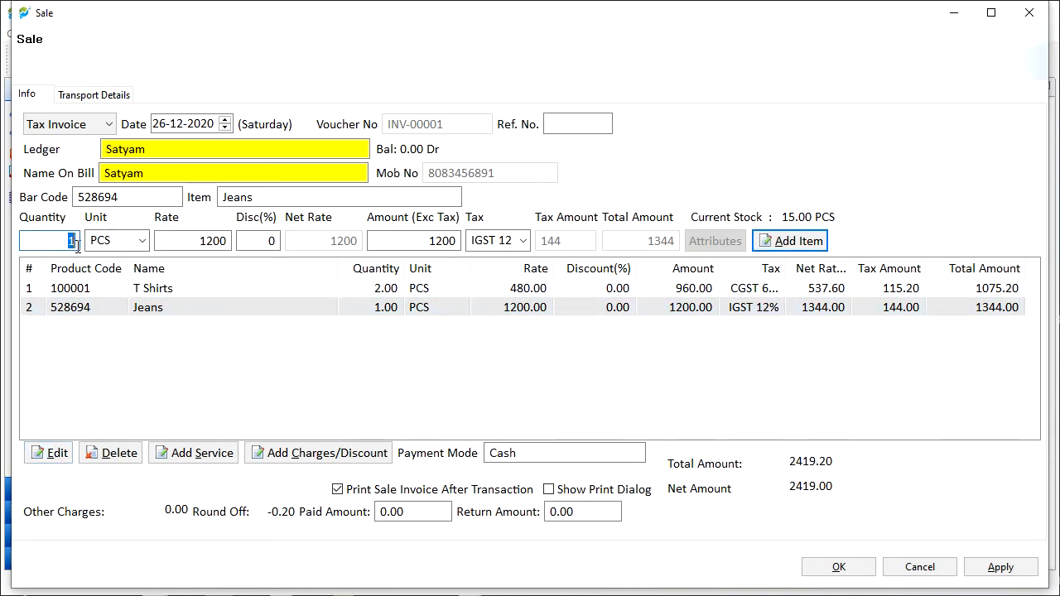
pyautogui.write('3')
pyautogui.click(791, 241)
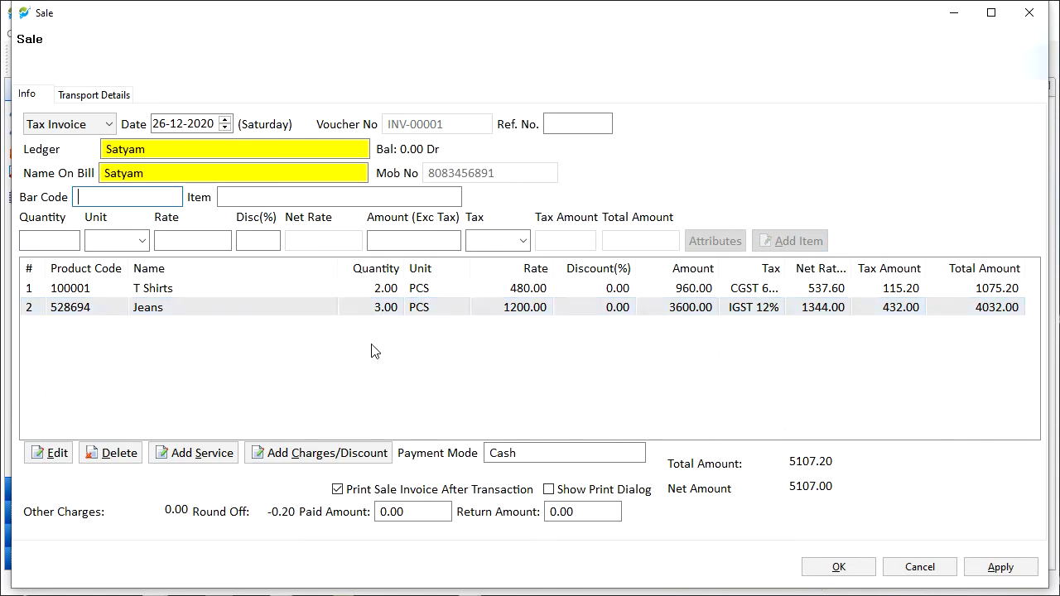
# Step: Delete the Jeans line from the sale, and open the service entry form and cancel it
pyautogui.click(174, 308)
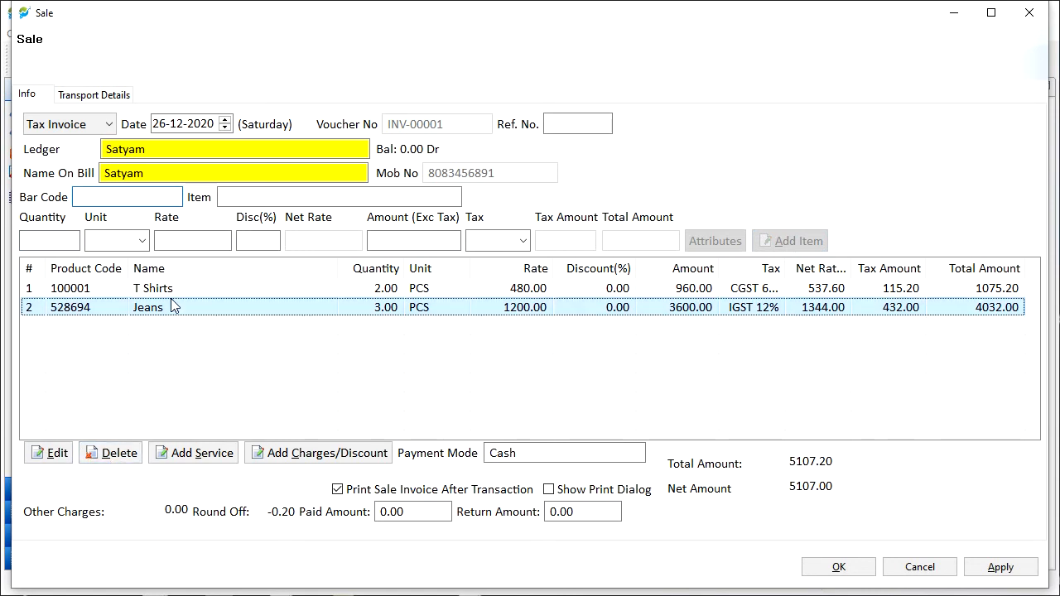
pyautogui.click(115, 455)
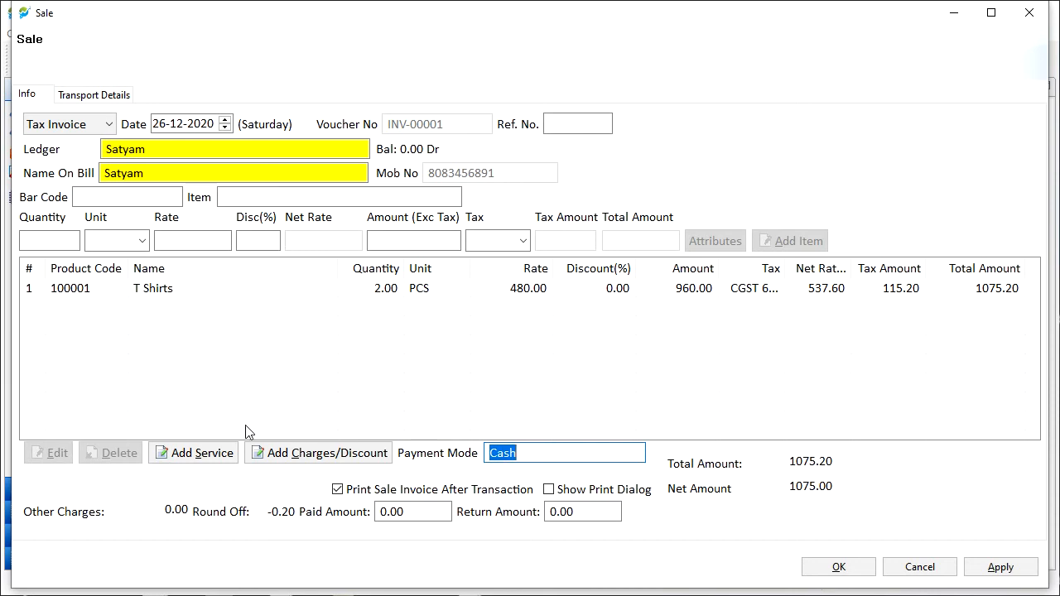
pyautogui.click(202, 453)
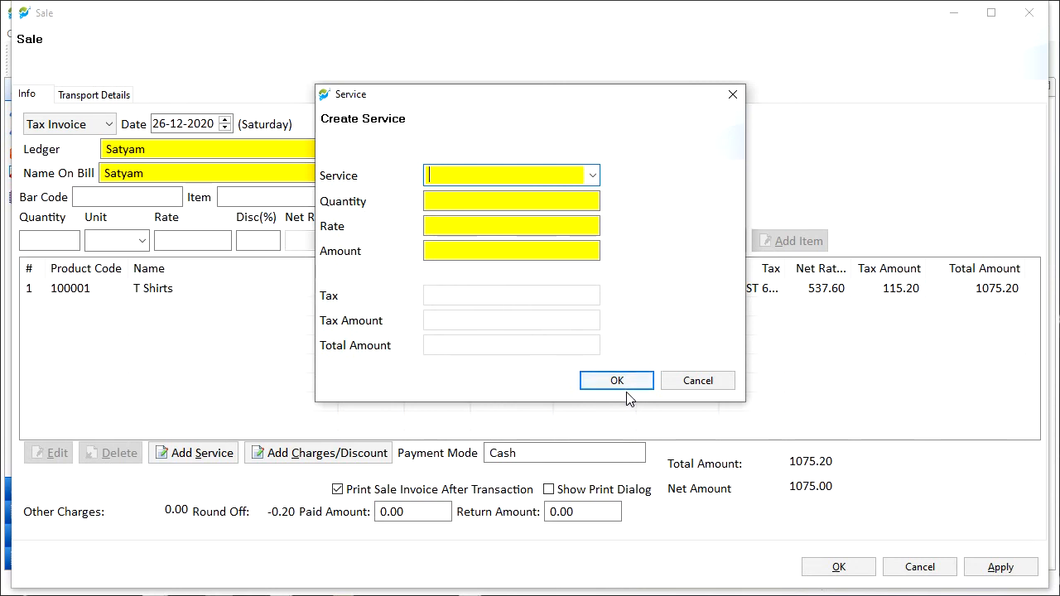
pyautogui.click(705, 381)
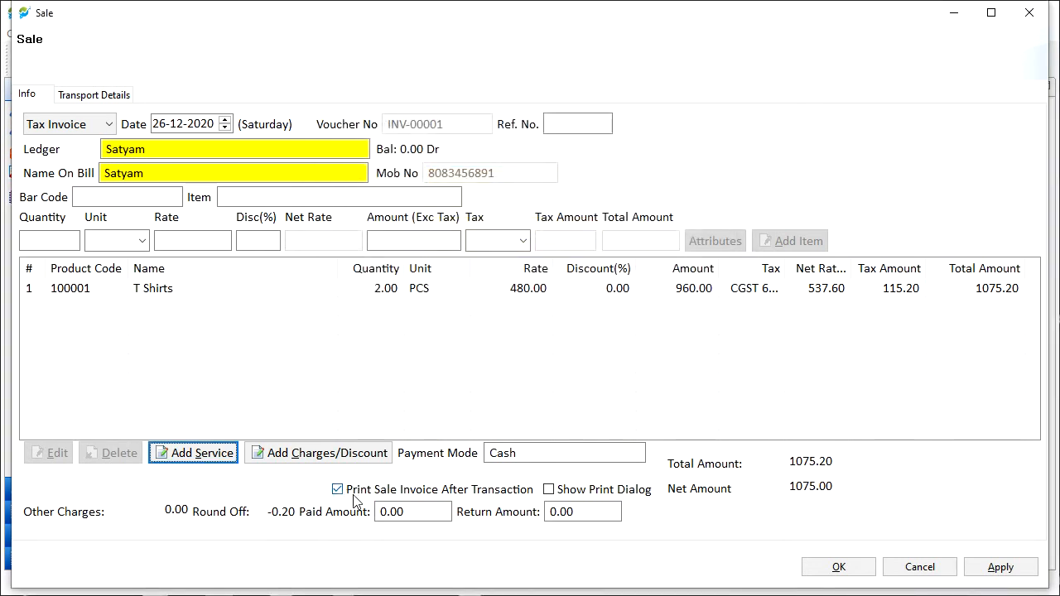
# Step: Enable Show Print Dialog for the sale and change the payment mode to Paytm
pyautogui.click(548, 490)
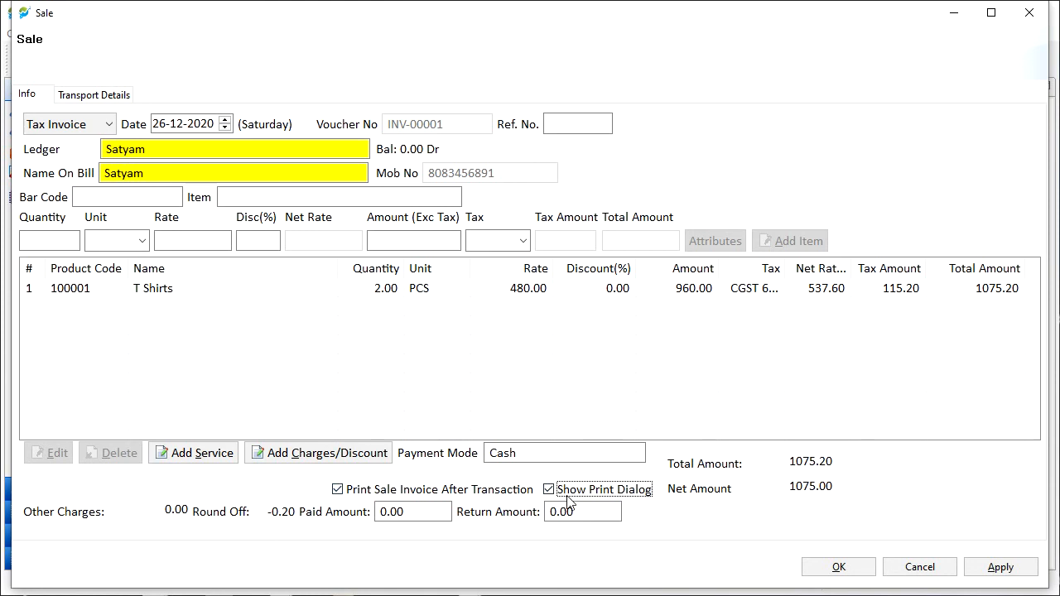
pyautogui.click(549, 454)
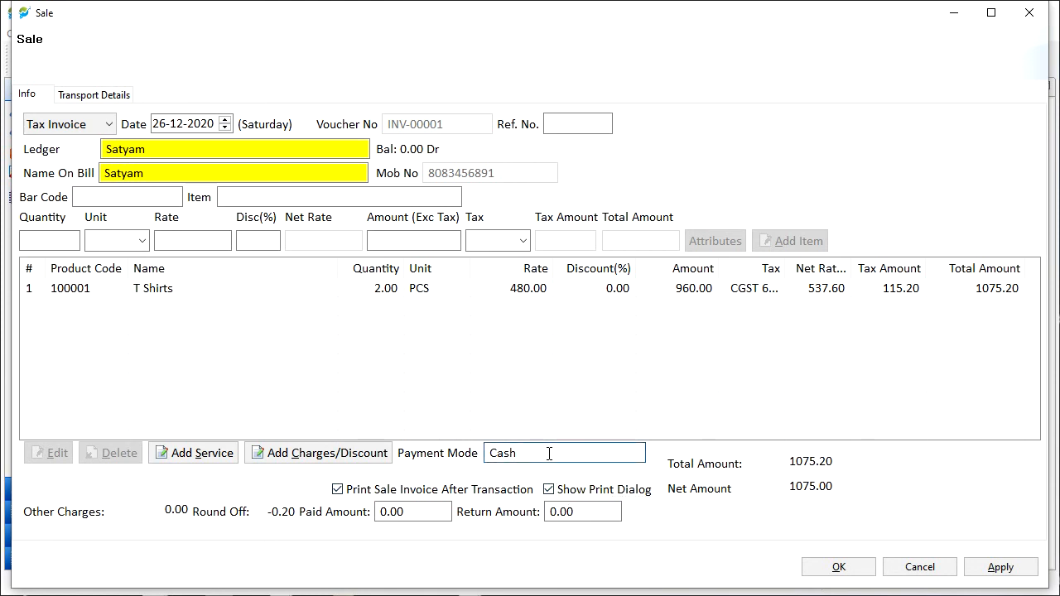
pyautogui.press('BackSpace')
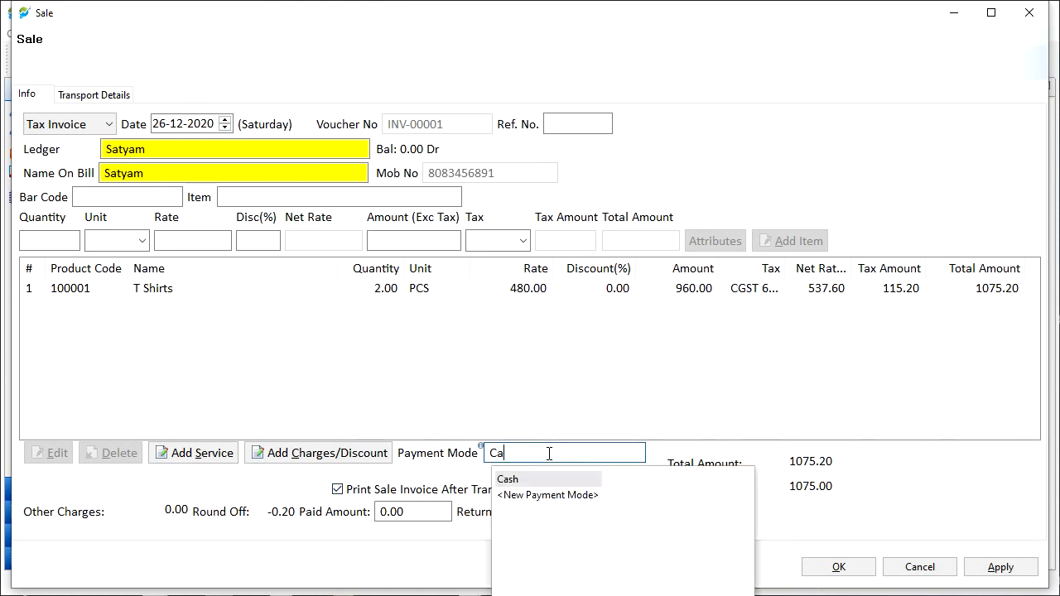
pyautogui.press('BackSpace')
pyautogui.write('p')
pyautogui.press('Return')
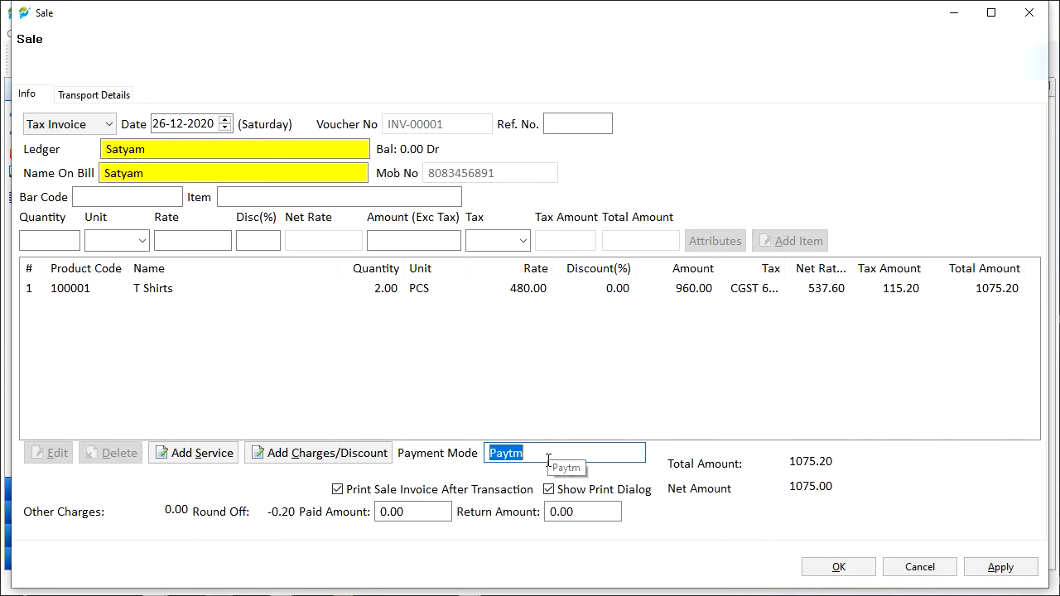
# Step: View the sale's transport details and submit the sale without entering any transport information
pyautogui.click(115, 99)
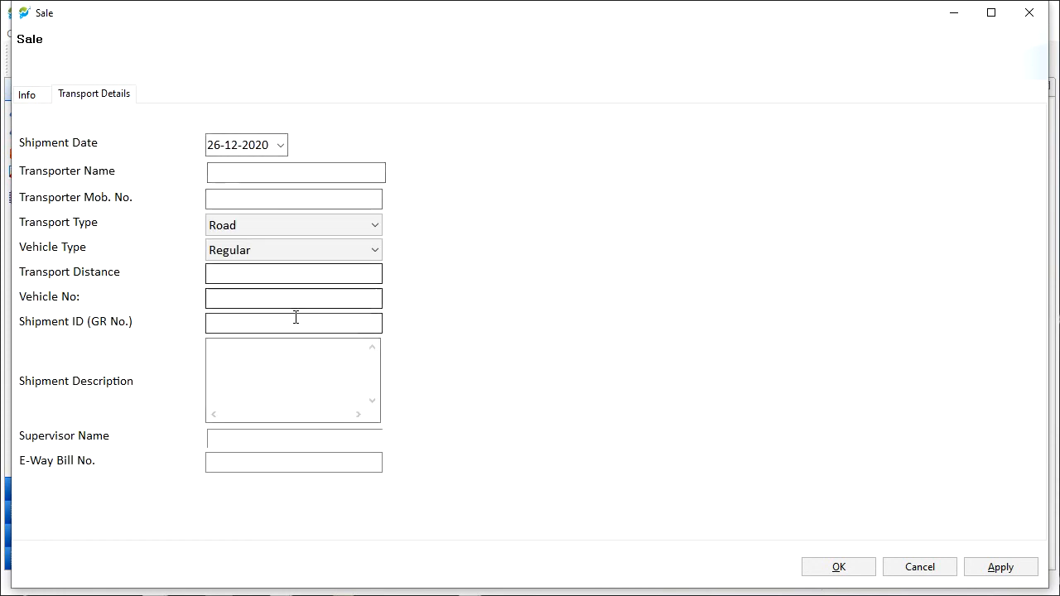
pyautogui.click(839, 569)
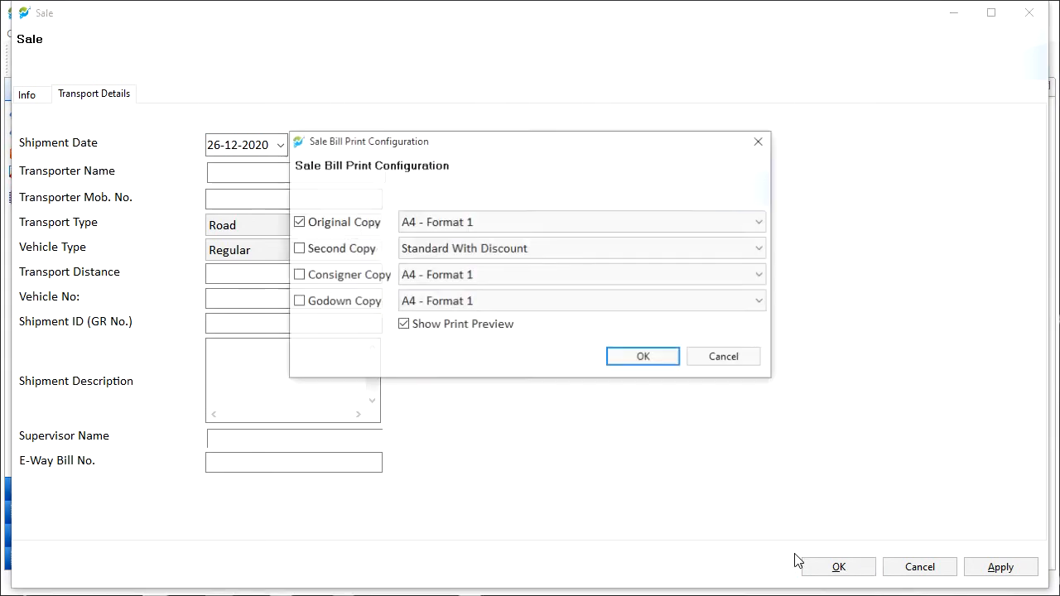